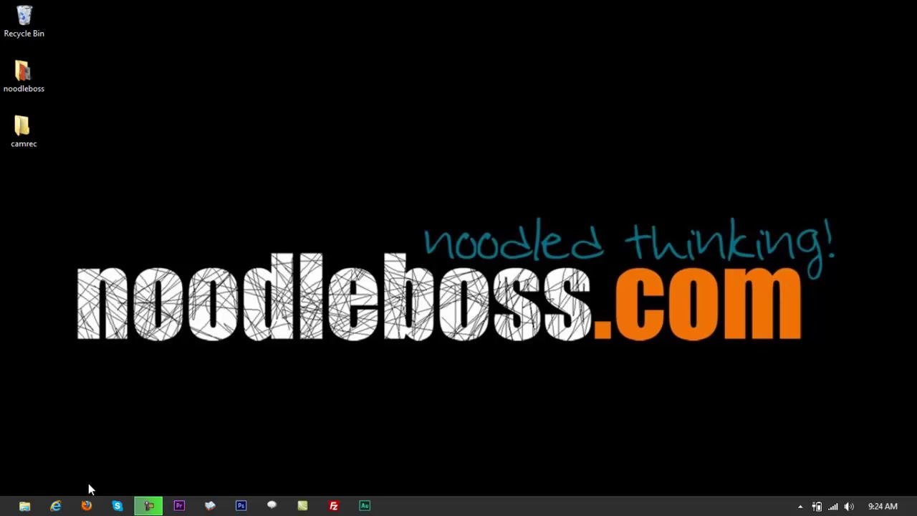
Launch Firefox from the taskbar
click(86, 506)
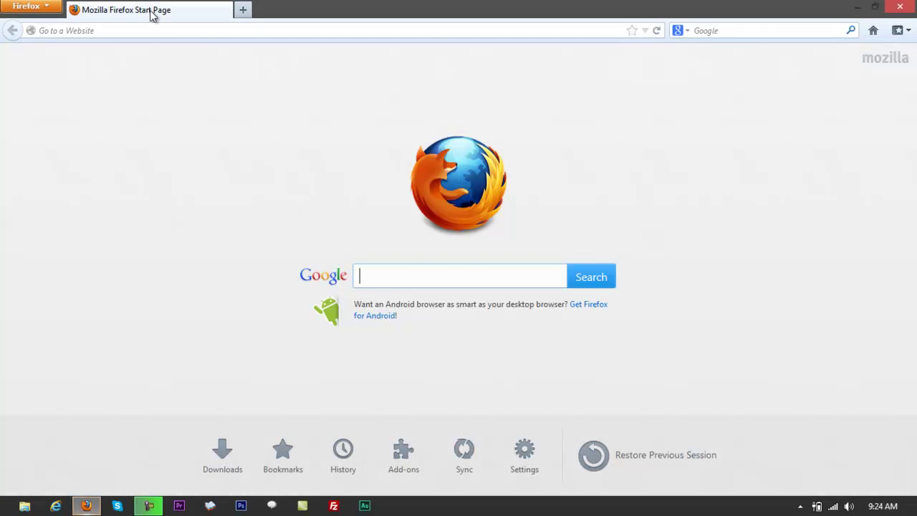
Go to facebook.com in the address bar to reach the logged-in profile
click(113, 32)
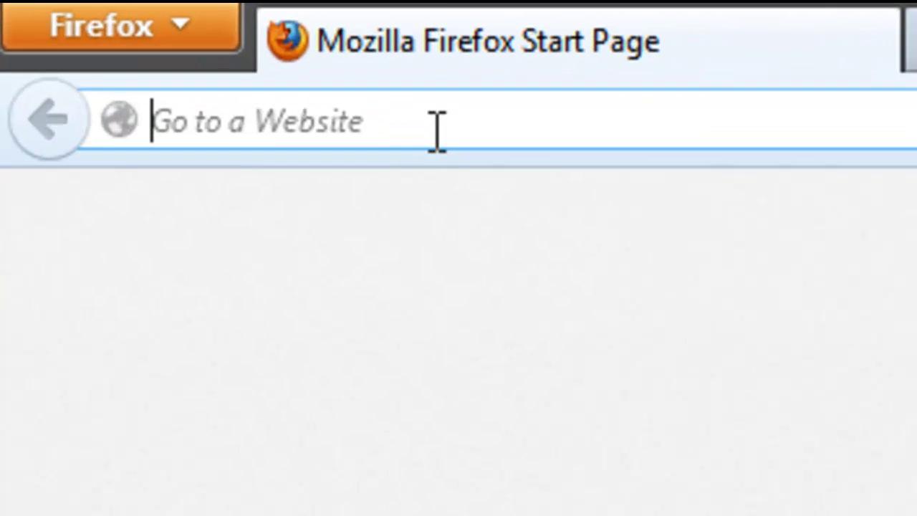
text(facenbo)
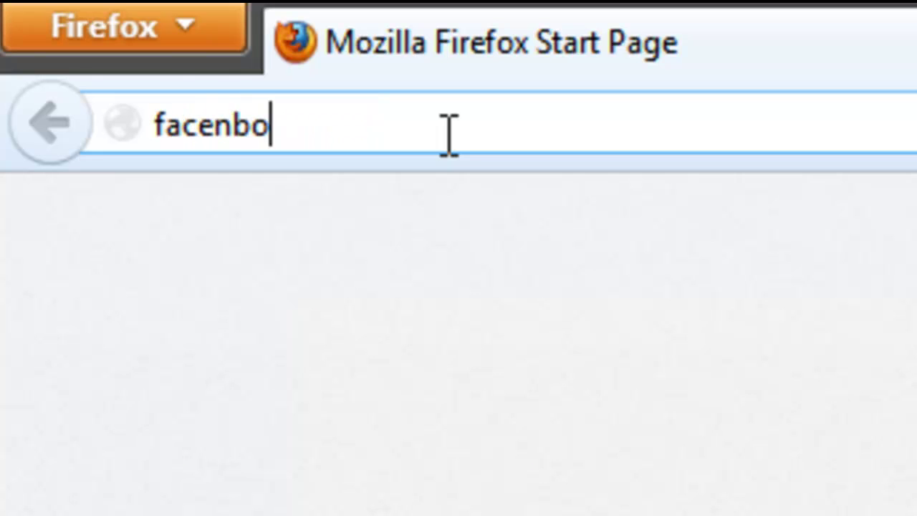
key(BackSpace)
key(BackSpace)
key(BackSpace)
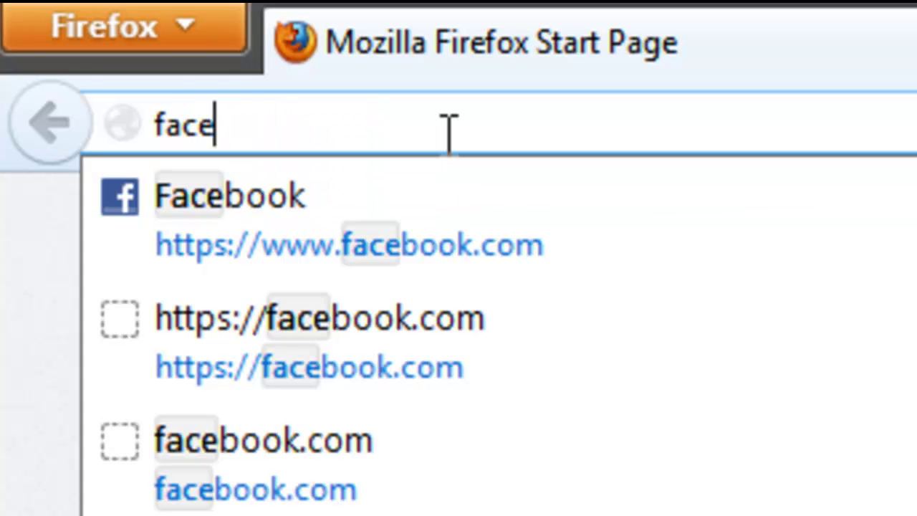
text(book.com/)
key(Return)
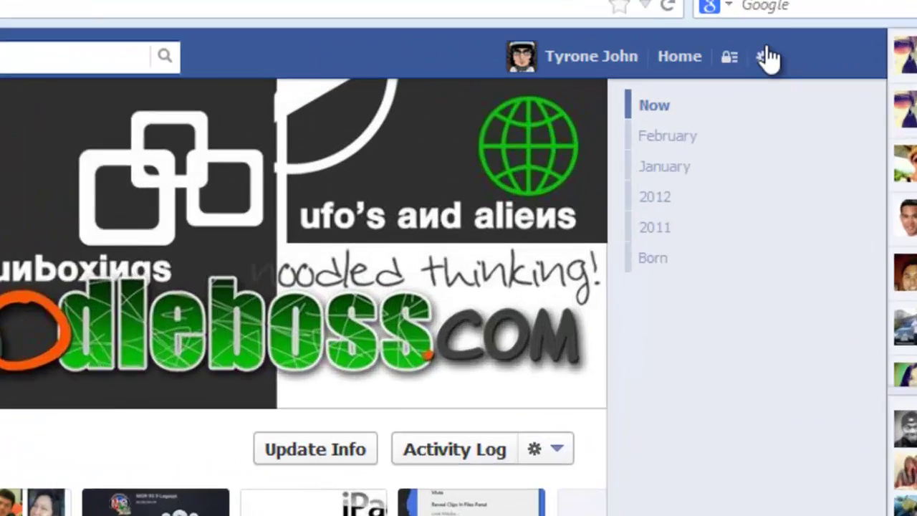
Choose NOODLEBOSS.com under 'Use Facebook as' in the gear menu
click(704, 60)
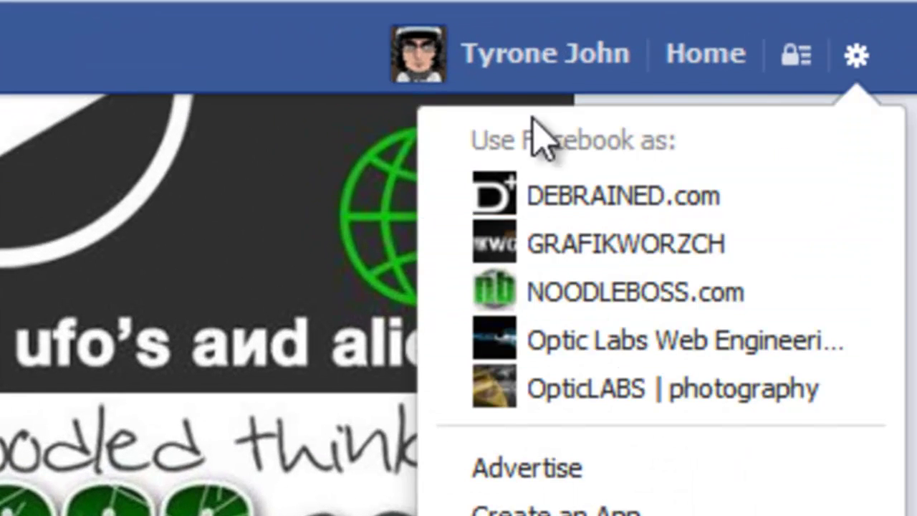
click(539, 56)
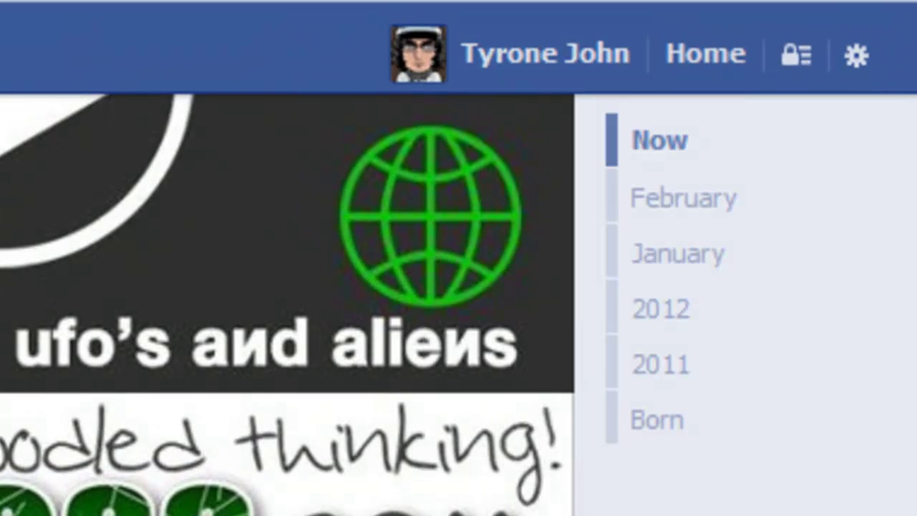
scroll(286, 301, down, 5)
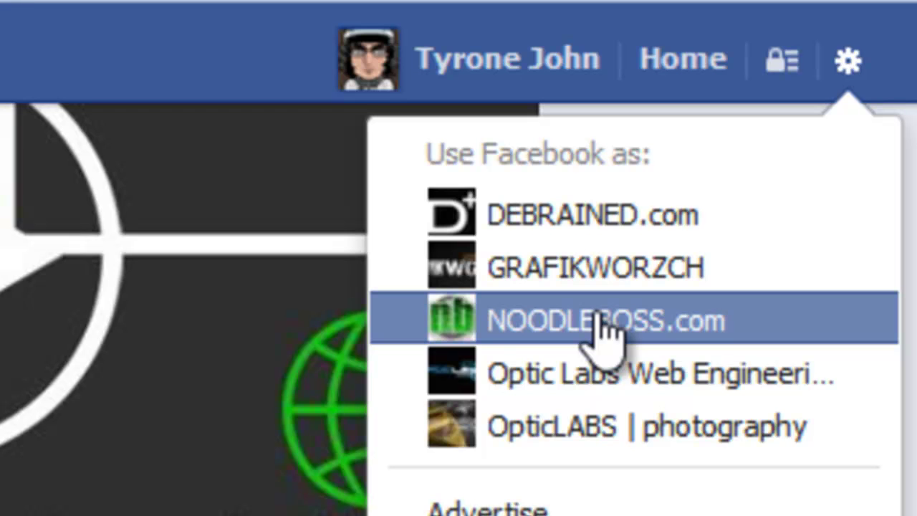
click(601, 326)
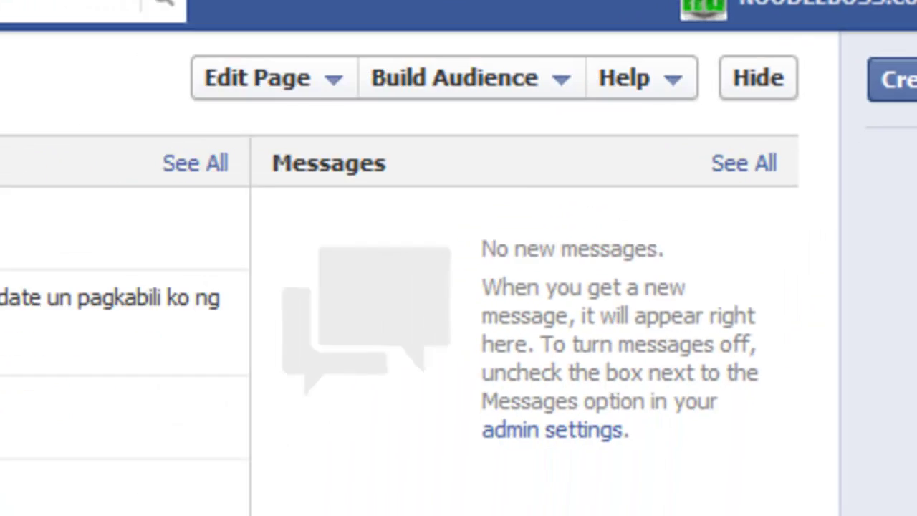
scroll(459, 287, down, 3)
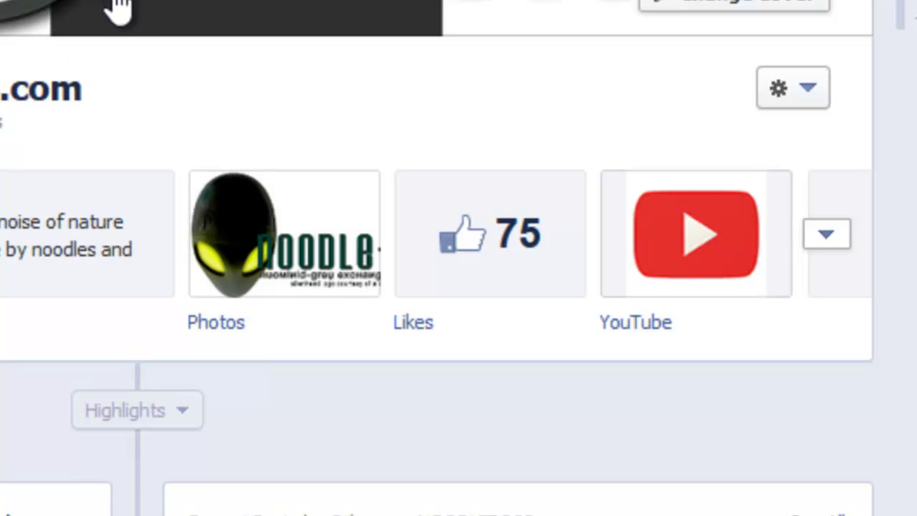
scroll(26, 435, down, 8)
scroll(364, 502, up, 5)
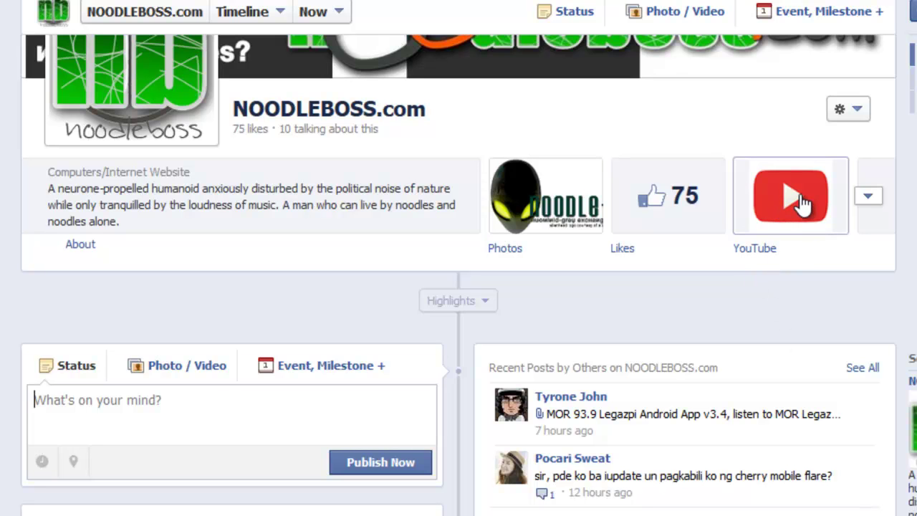
scroll(731, 310, up, 2)
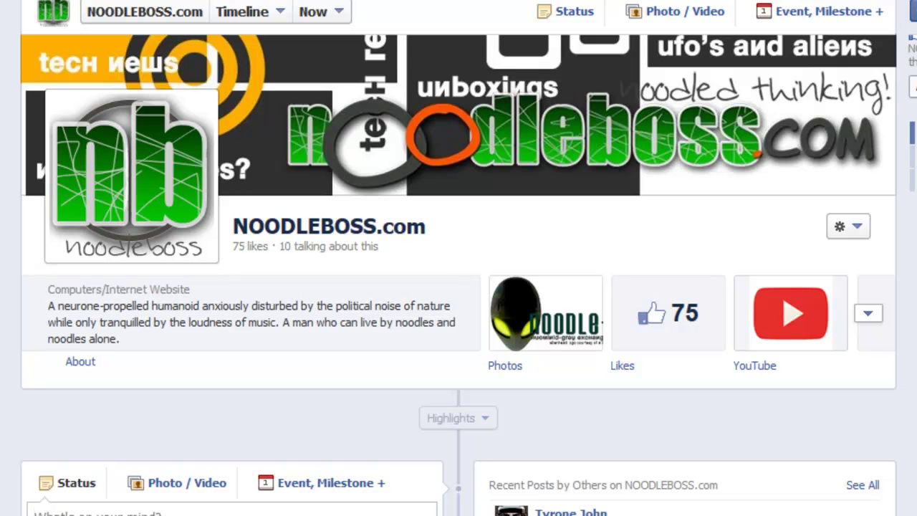
Open the page's YouTube app tab and scroll through its videos
click(767, 338)
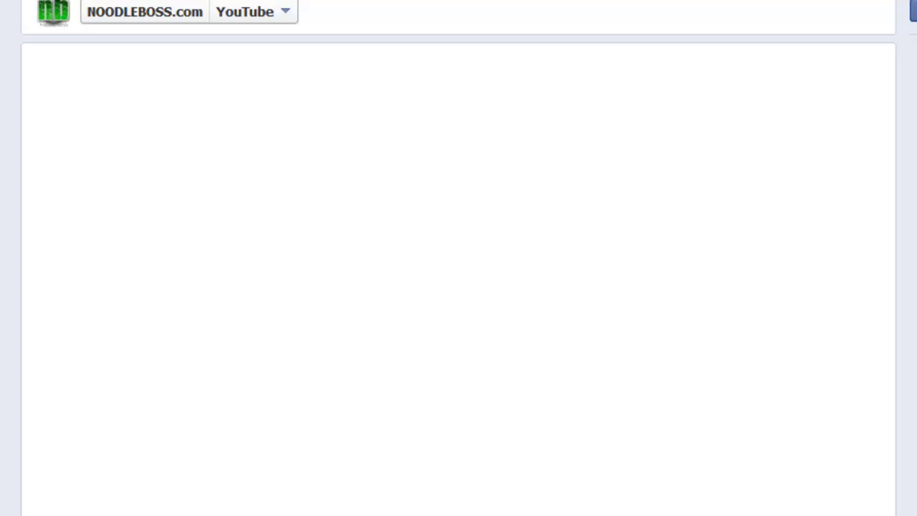
scroll(459, 258, up, 2)
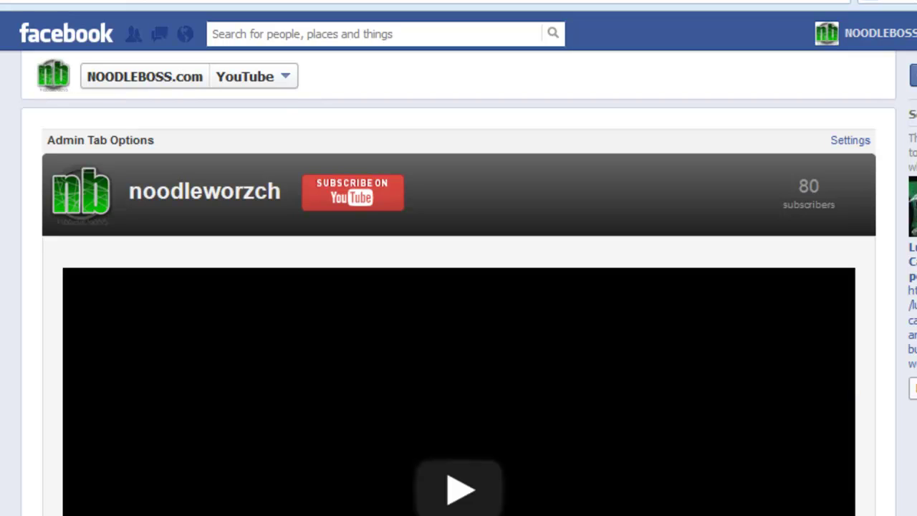
scroll(458, 308, down, 6)
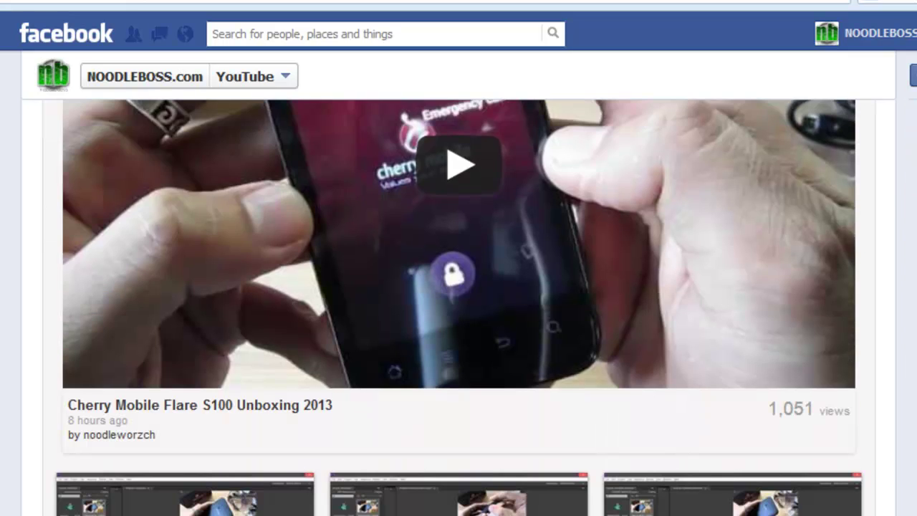
scroll(459, 308, down, 2)
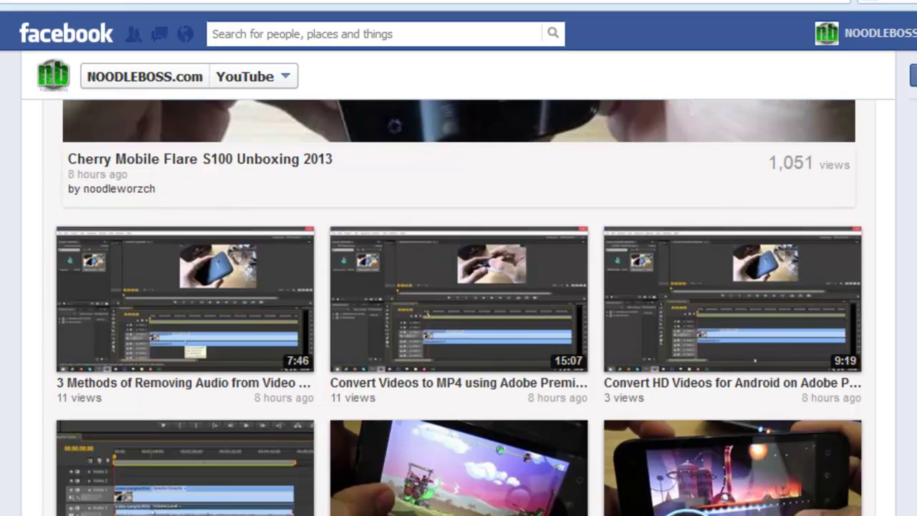
scroll(459, 308, up, 4)
scroll(379, 170, up, 3)
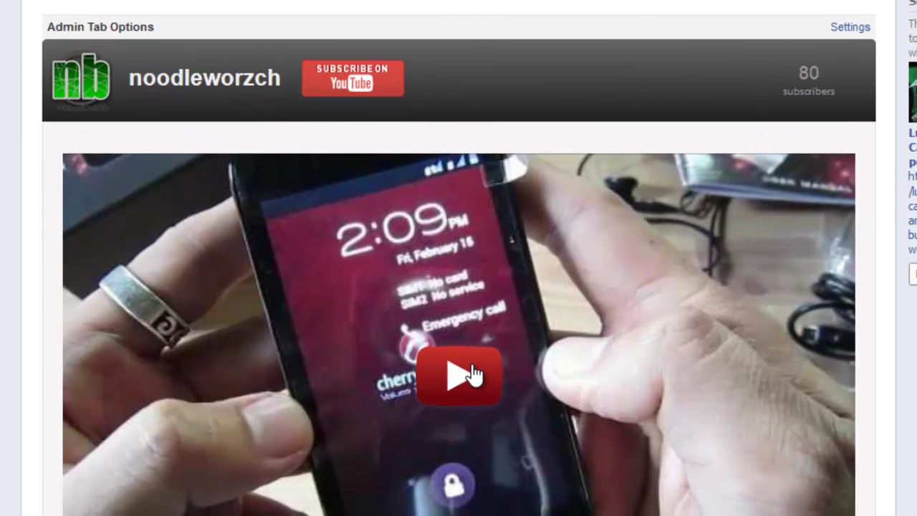
Briefly play and pause the Cherry Mobile Flare S100 unboxing video, then scroll the tab
click(466, 487)
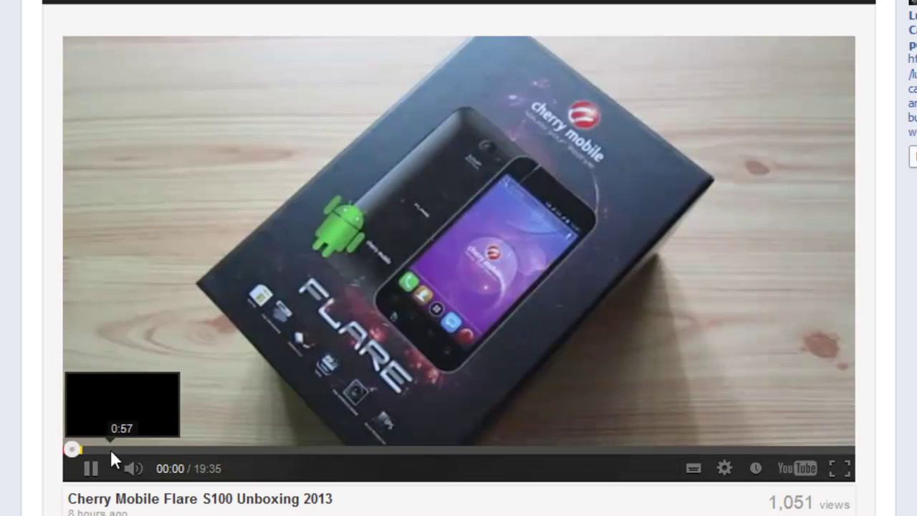
click(91, 469)
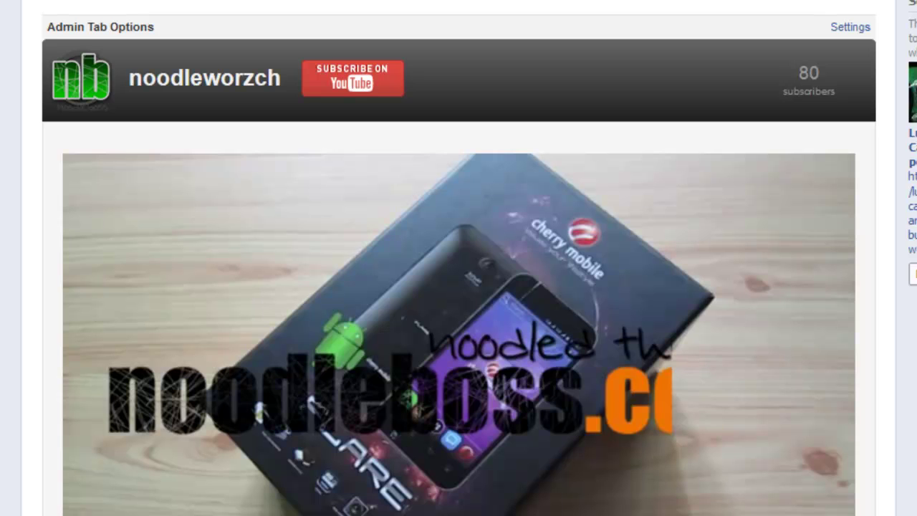
scroll(459, 286, down, 2)
scroll(640, 7, up, 2)
scroll(459, 258, down, 4)
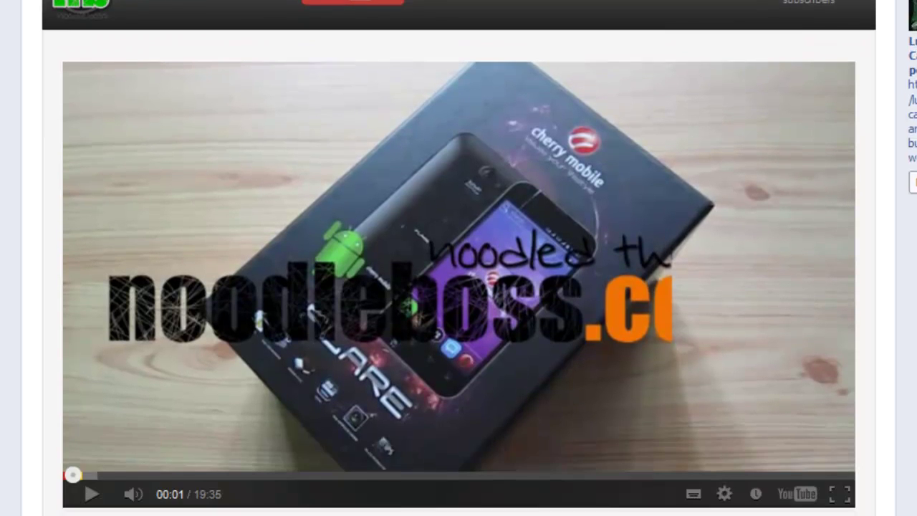
scroll(458, 258, down, 1)
scroll(458, 258, up, 3)
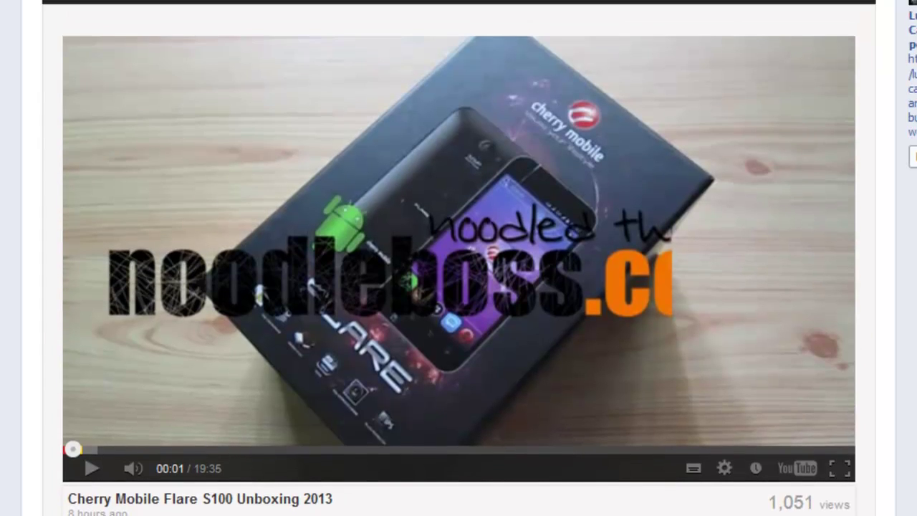
scroll(458, 258, up, 2)
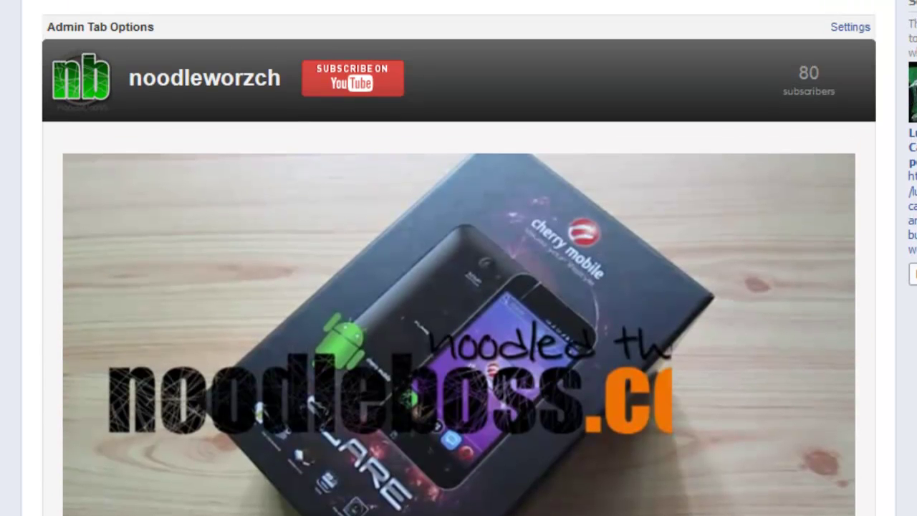
scroll(458, 258, down, 2)
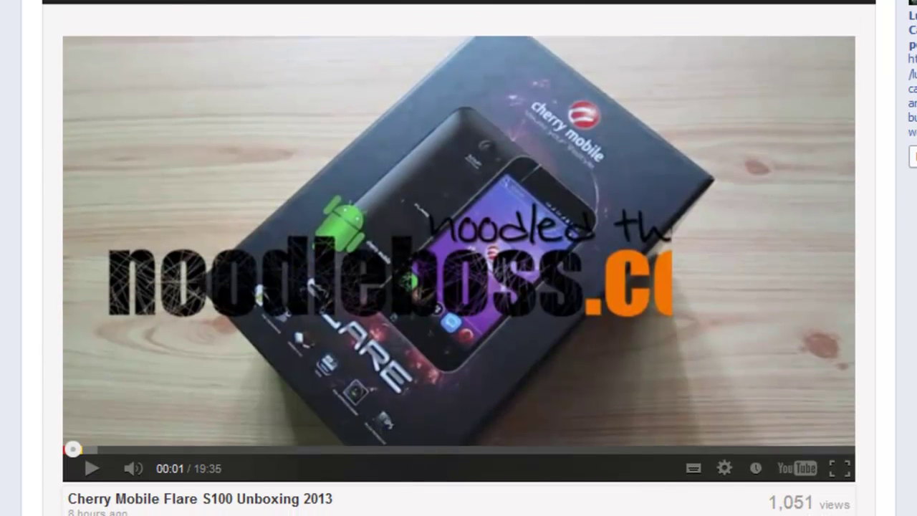
scroll(458, 258, up, 2)
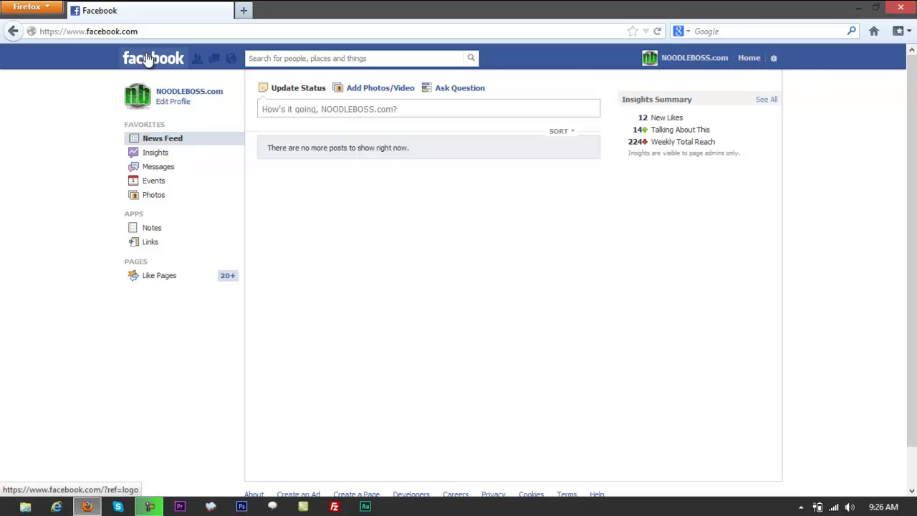
Go to the NOODLEBOSS.com page and scroll down to its Photos, Likes and YouTube tabs
click(186, 92)
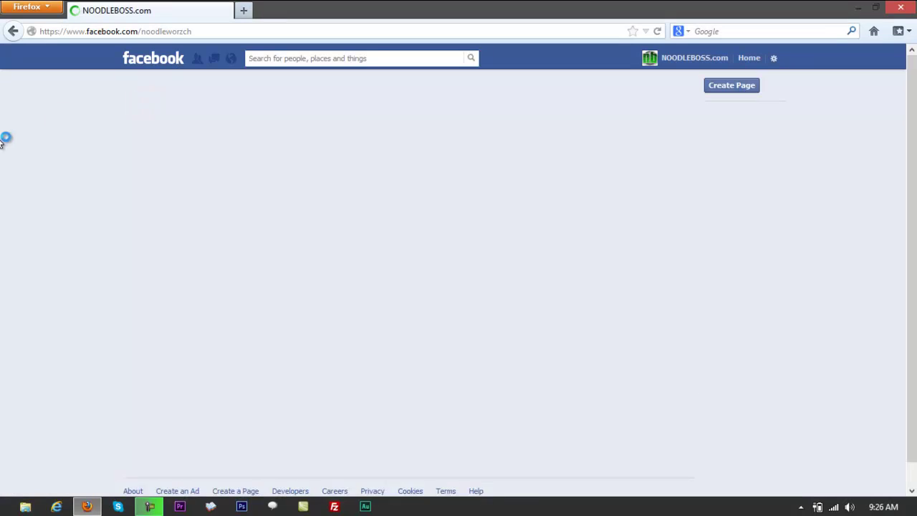
scroll(3, 158, down, 3)
scroll(5, 158, down, 5)
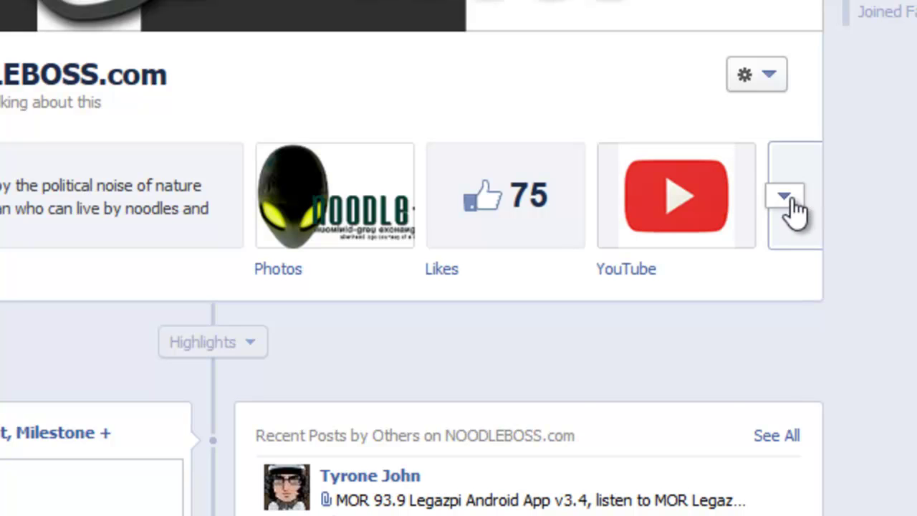
Expand the page's app tabs and bring up the YouTube tile's edit options
click(788, 201)
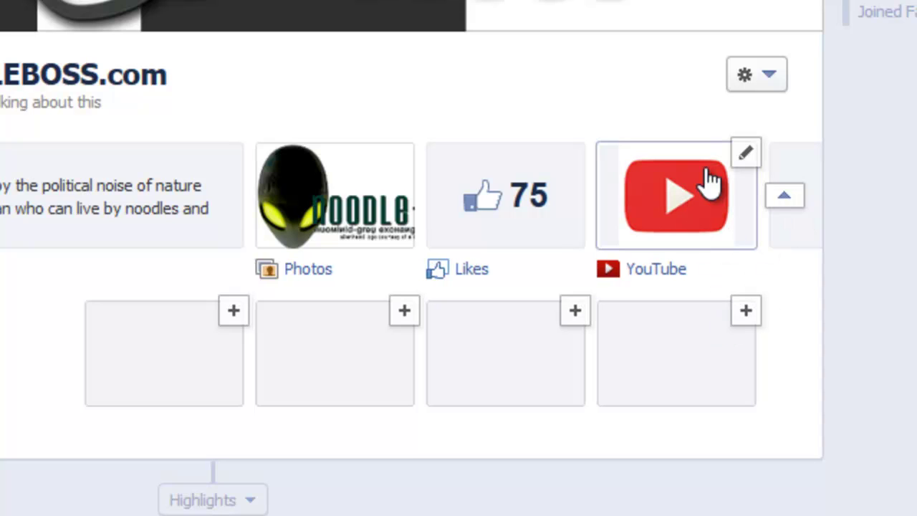
click(747, 158)
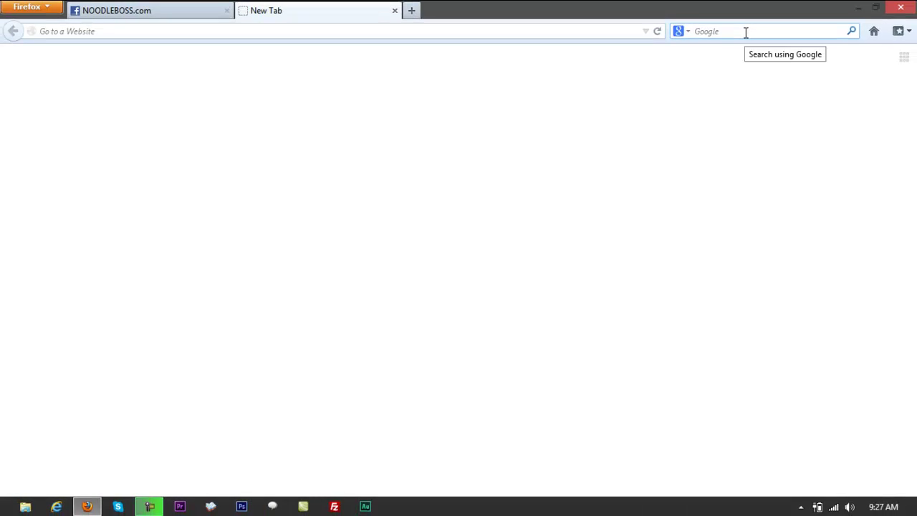
Search for woobox in a new tab, then return to the NOODLEBOSS.com Facebook tab
click(745, 32)
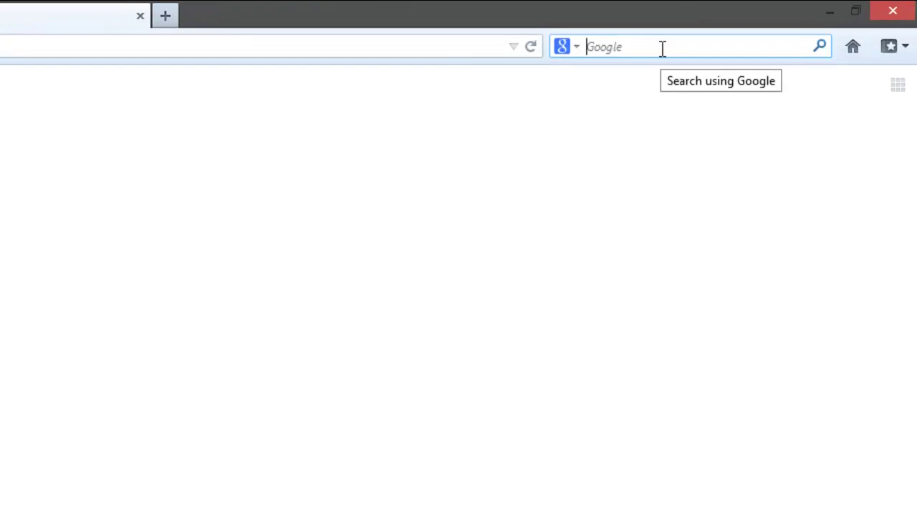
text(woobox)
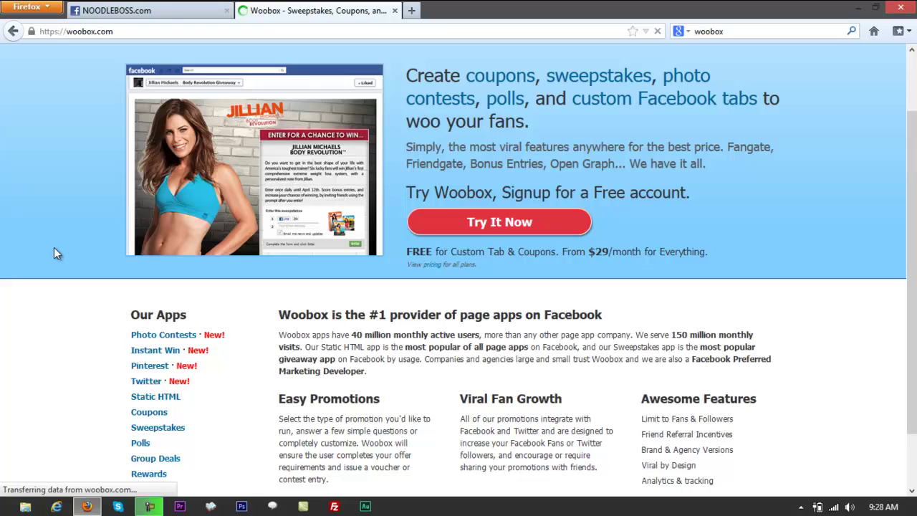
scroll(55, 252, down, 2)
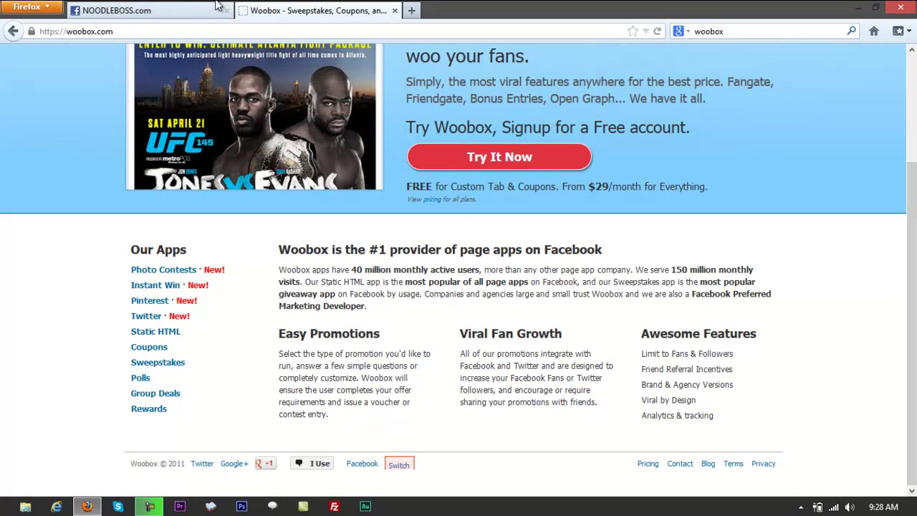
click(201, 9)
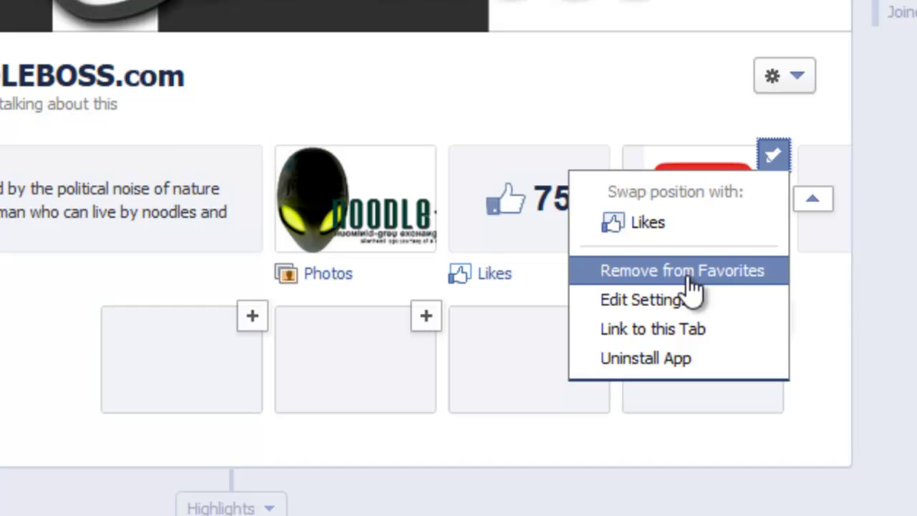
Choose Uninstall App from the YouTube tile's pencil menu
click(676, 282)
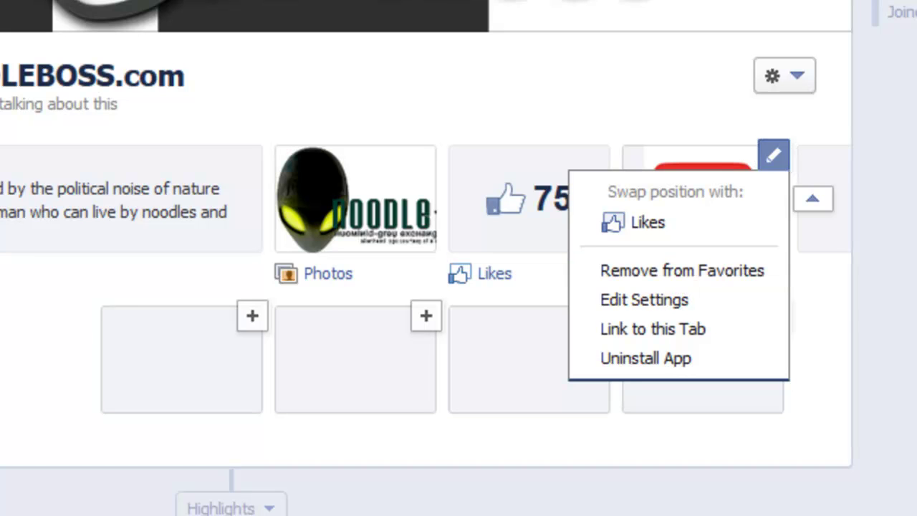
scroll(749, 161, down, 1)
click(771, 113)
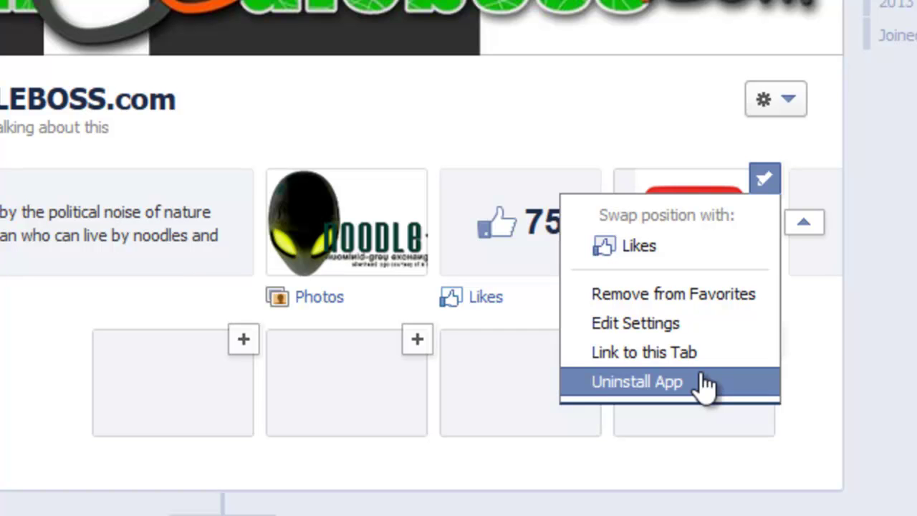
click(654, 384)
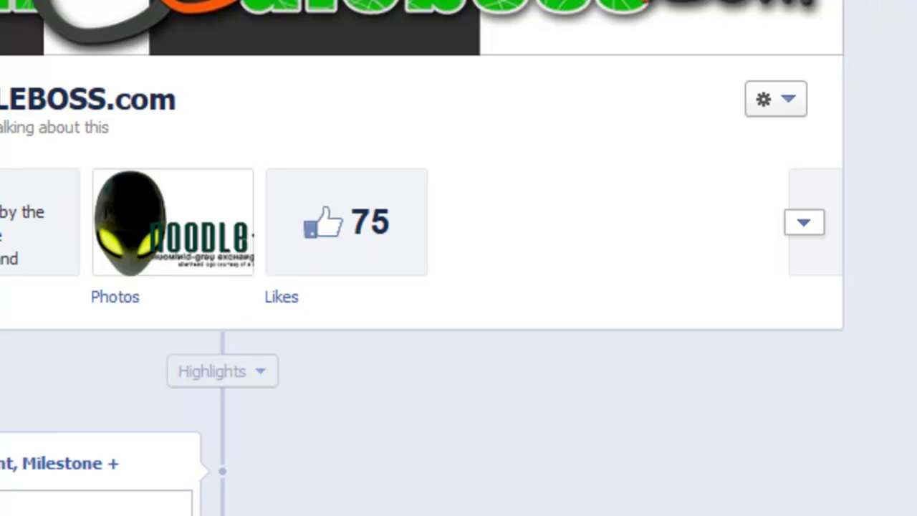
scroll(903, 415, up, 2)
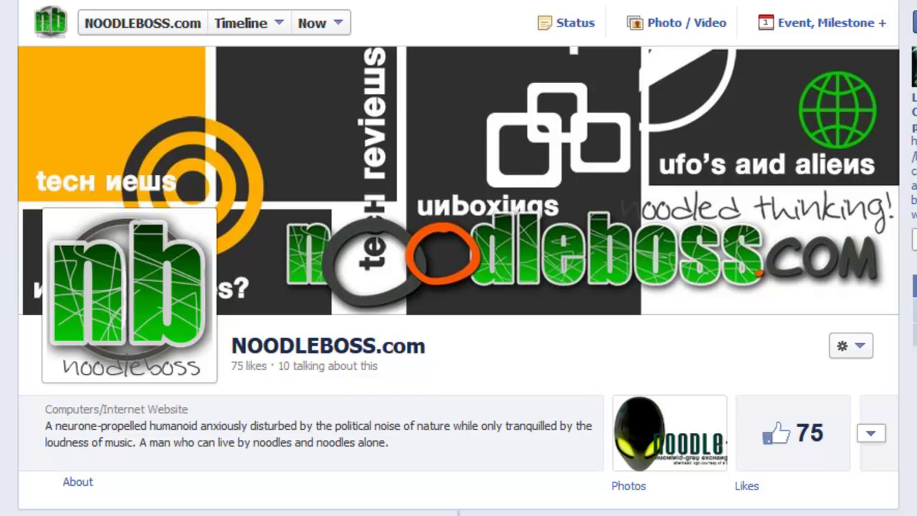
Expand the app tabs row to confirm only Photos and Likes (75) remain
click(870, 437)
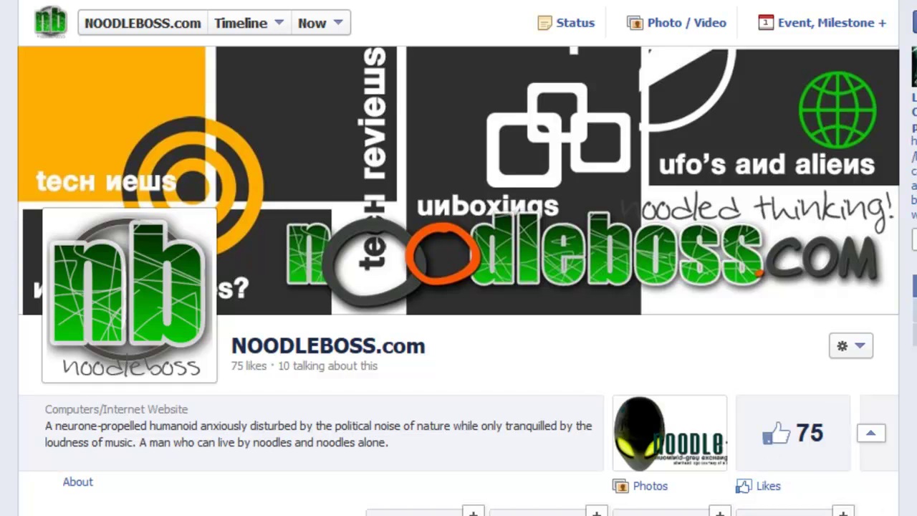
scroll(459, 287, down, 3)
scroll(459, 287, up, 5)
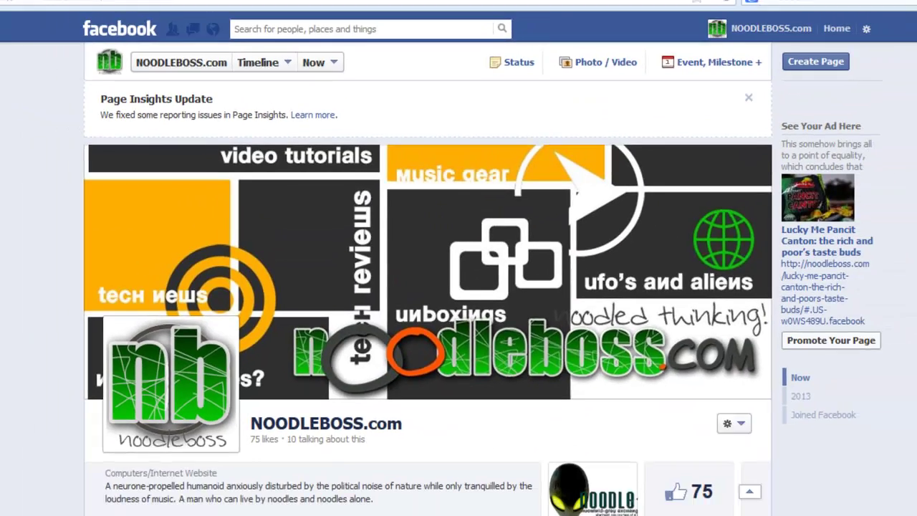